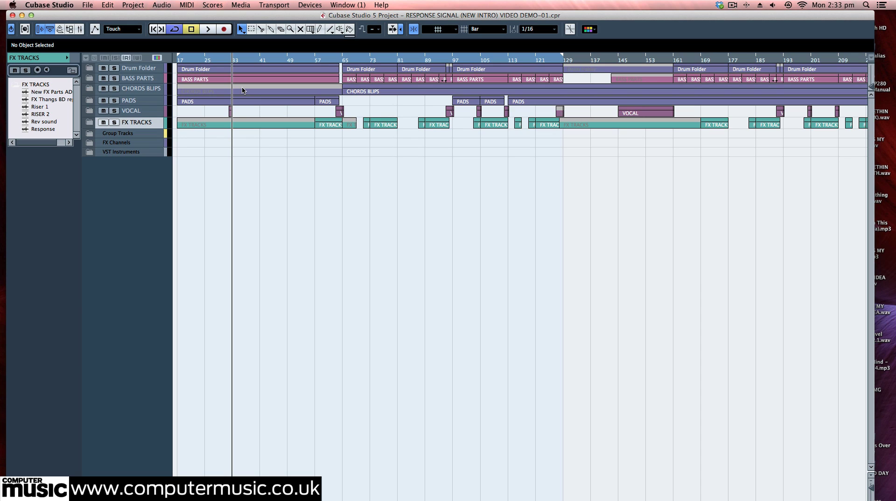
# Play the full arrangement from bar 33 and stop playback at about bar 81.
pyautogui.click(207, 29)
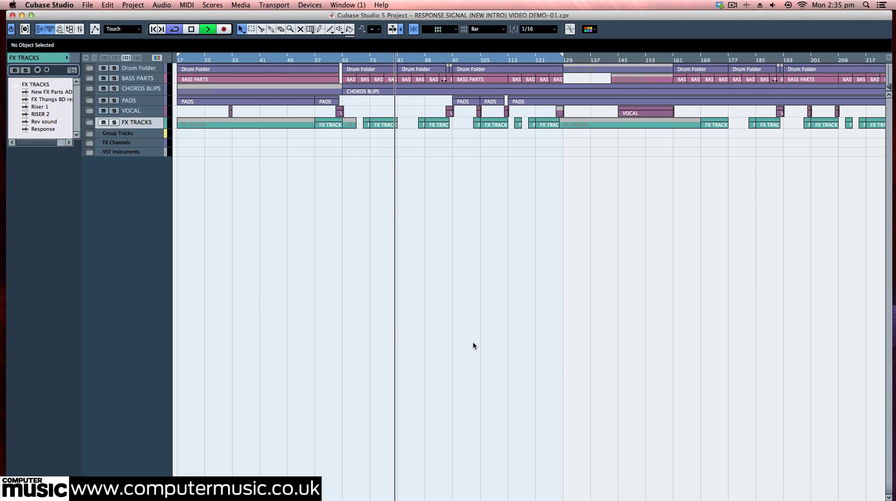
pyautogui.press('space')
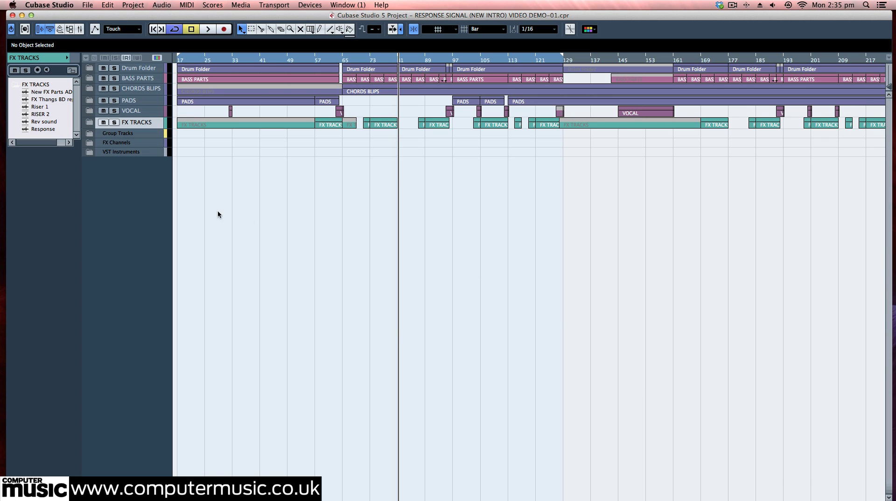
# Expand the Drum Folder and enlarge the DUMMY KICK track so its waveforms around bar 65 can be seen.
pyautogui.click(90, 70)
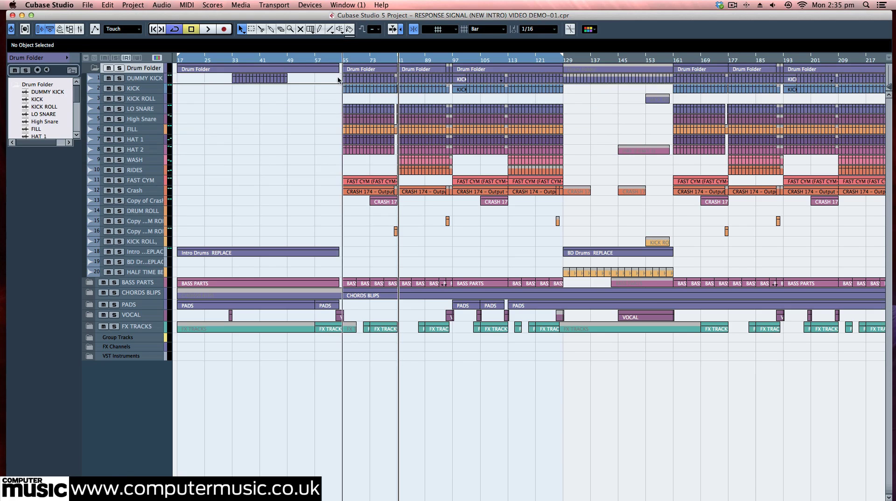
pyautogui.click(339, 59)
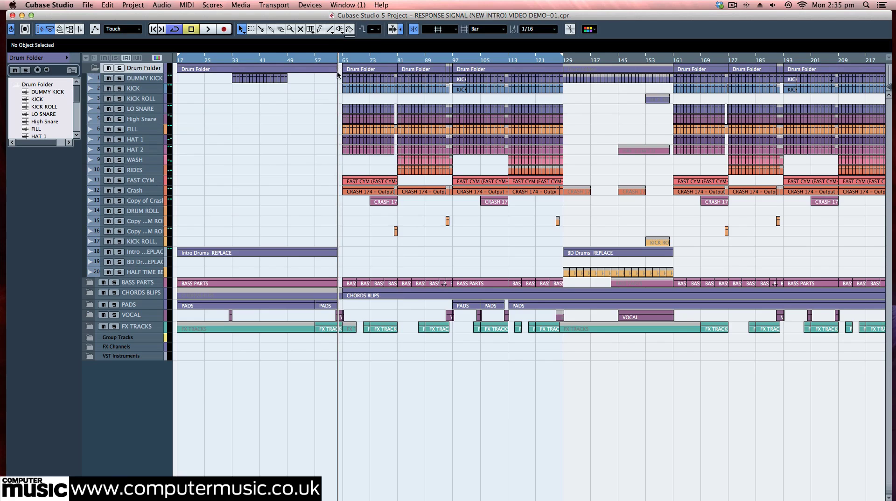
pyautogui.press('h')
pyautogui.press('h')
pyautogui.press('h')
pyautogui.press('h')
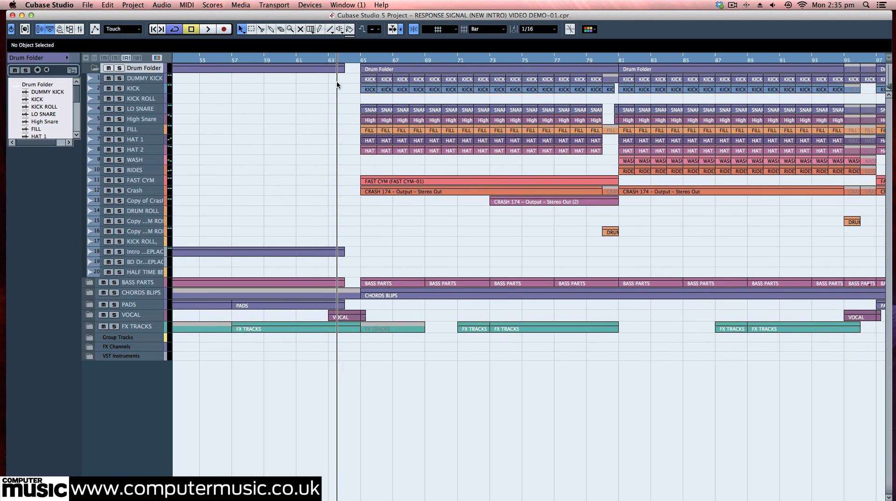
pyautogui.press('h')
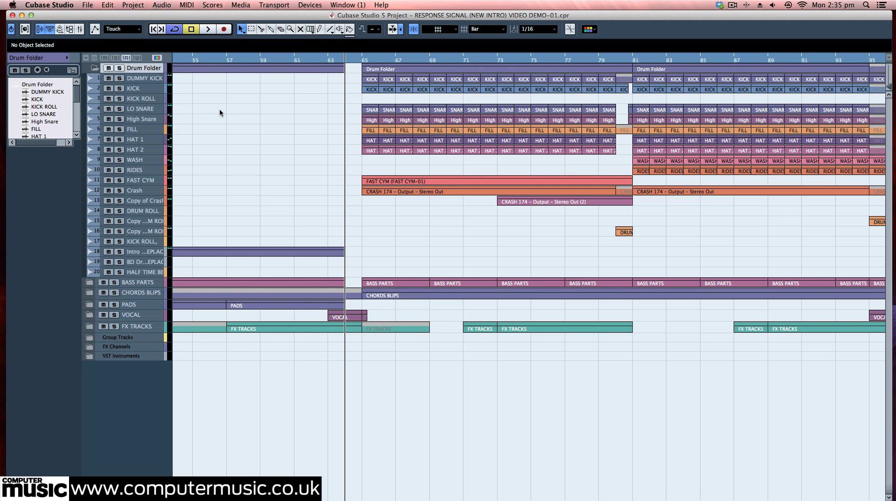
pyautogui.moveTo(166, 87); pyautogui.dragTo(168, 112)
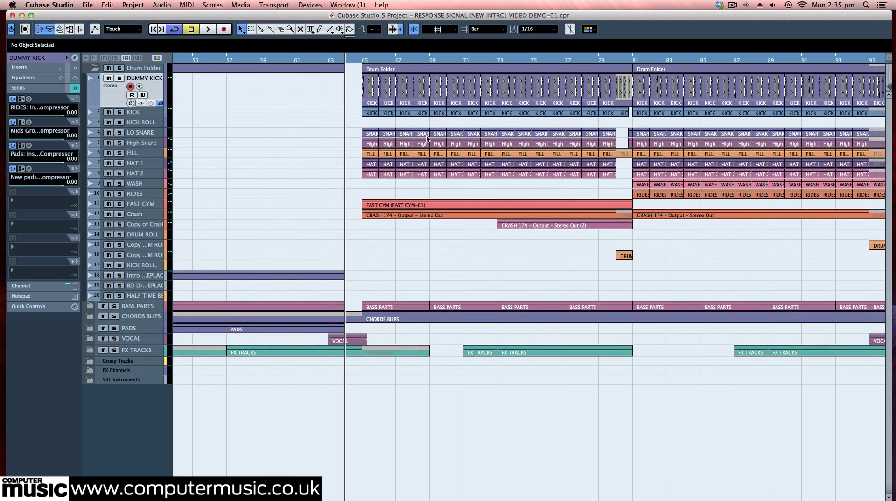
# Place the playhead at bar 65 and show the DUMMY KICK track's level and routing settings.
pyautogui.click(362, 60)
pyautogui.press('h')
pyautogui.press('h')
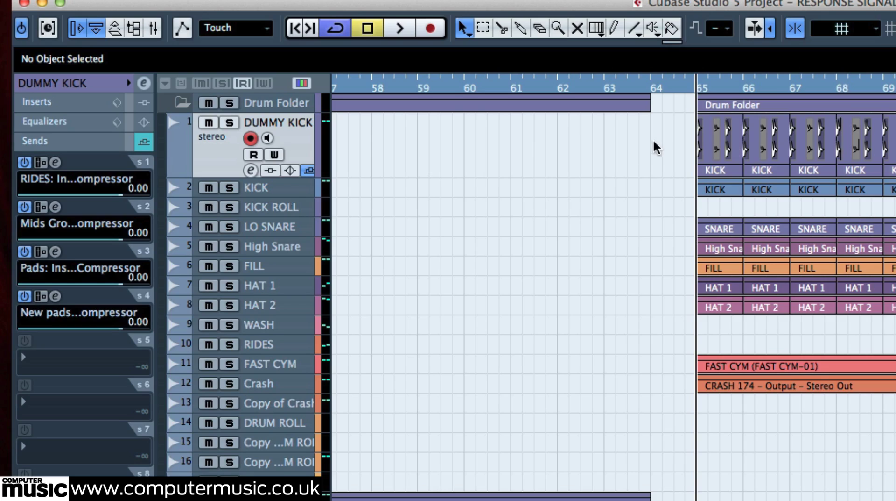
pyautogui.click(86, 82)
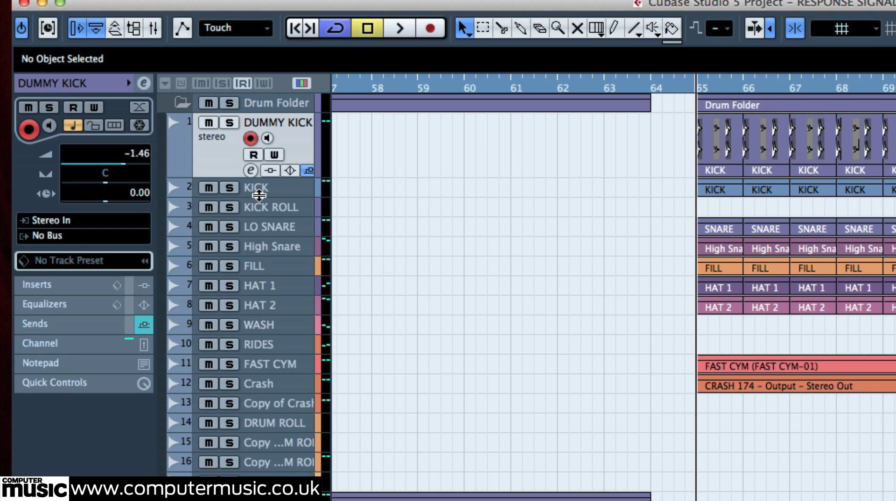
# Enlarge the KICK track, solo it, and audition it from bar 65.
pyautogui.moveTo(259, 194); pyautogui.dragTo(255, 249)
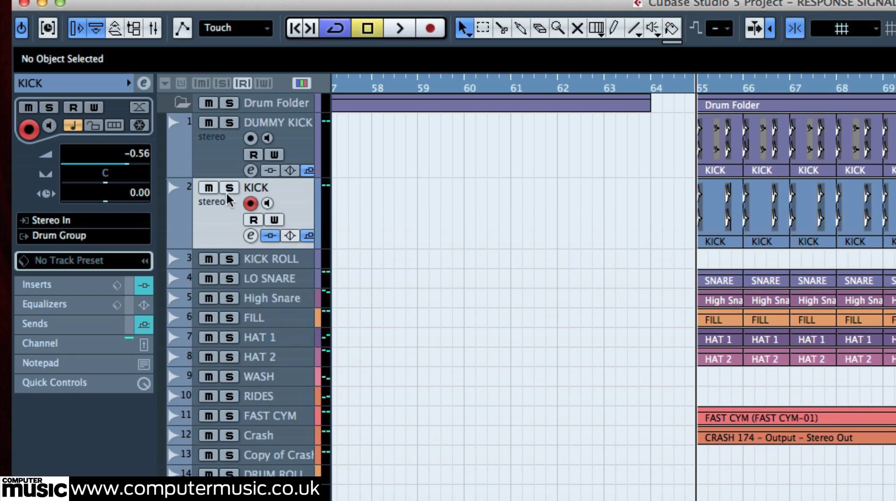
pyautogui.click(229, 187)
pyautogui.press('space')
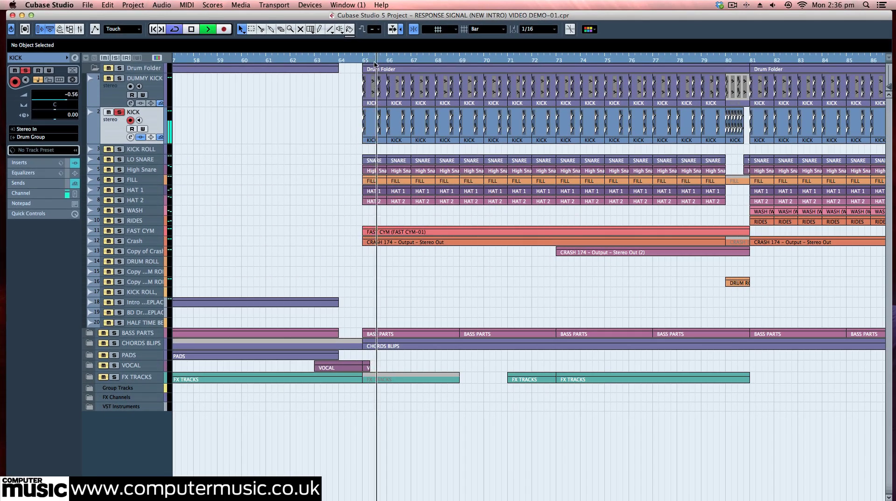
pyautogui.moveTo(360, 60); pyautogui.dragTo(362, 154)
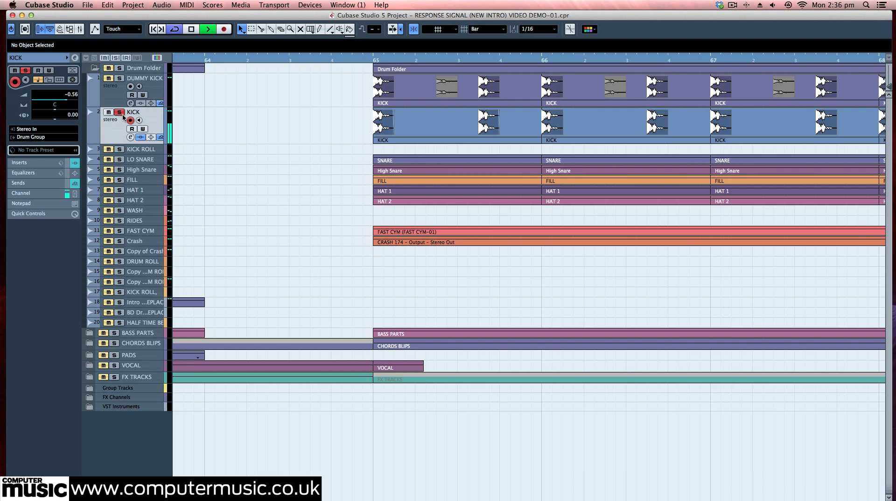
pyautogui.press('space')
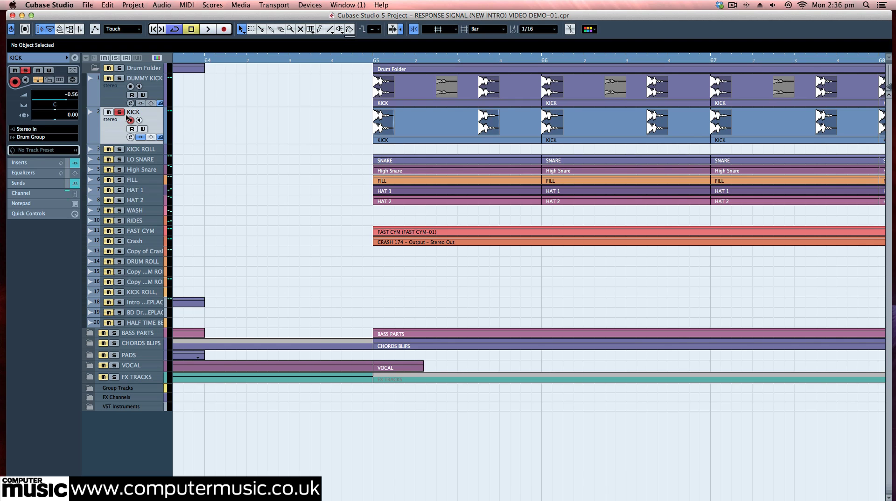
# Show the KICK track's inserts, replay it from bar 65, and inspect its FabFilter Pro-Q curve before closing the plug-in.
pyautogui.press('g')
pyautogui.press('g')
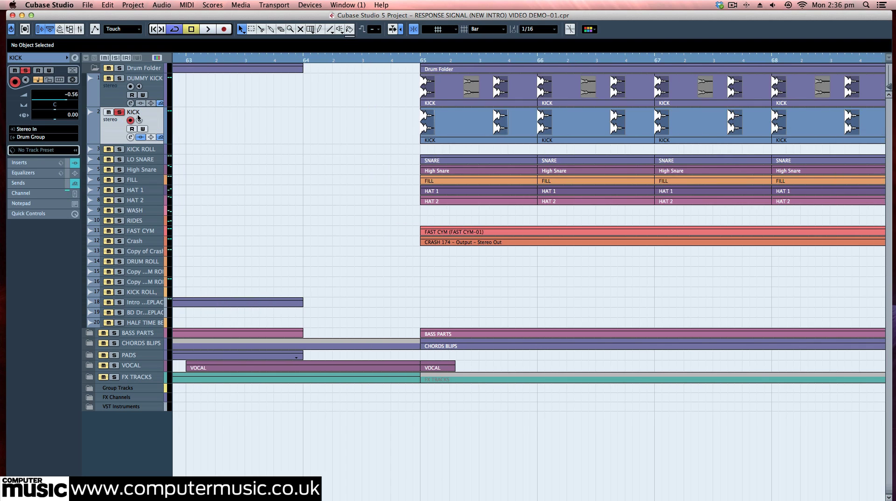
pyautogui.click(21, 162)
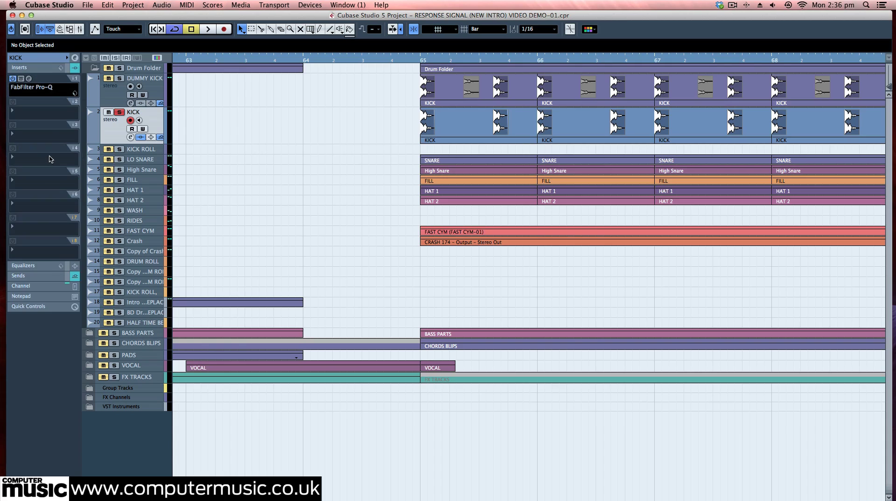
pyautogui.click(421, 60)
pyautogui.press('space')
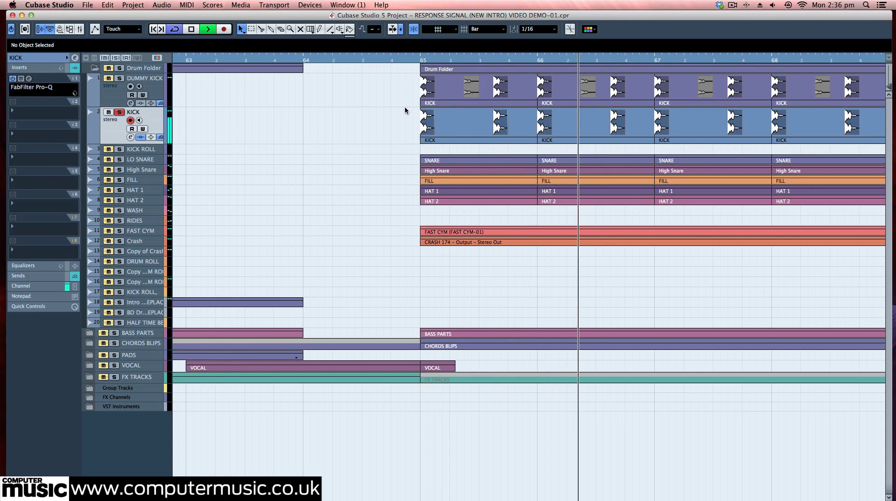
pyautogui.press('space')
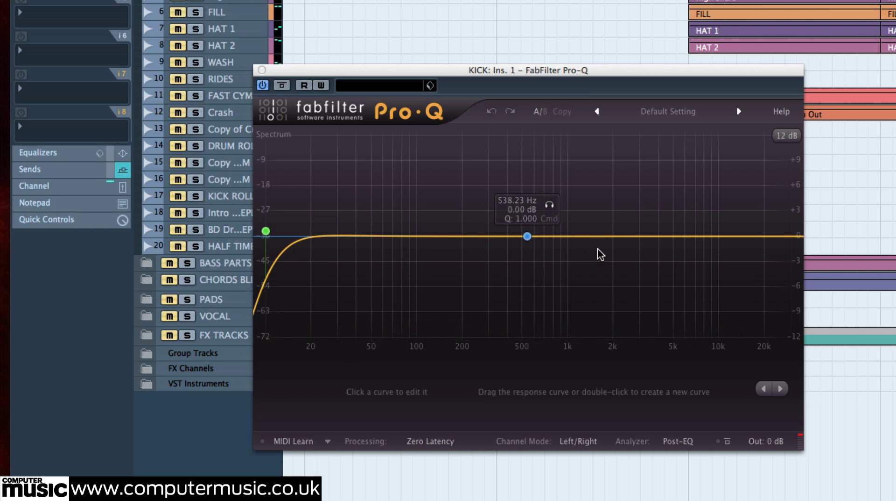
pyautogui.click(261, 70)
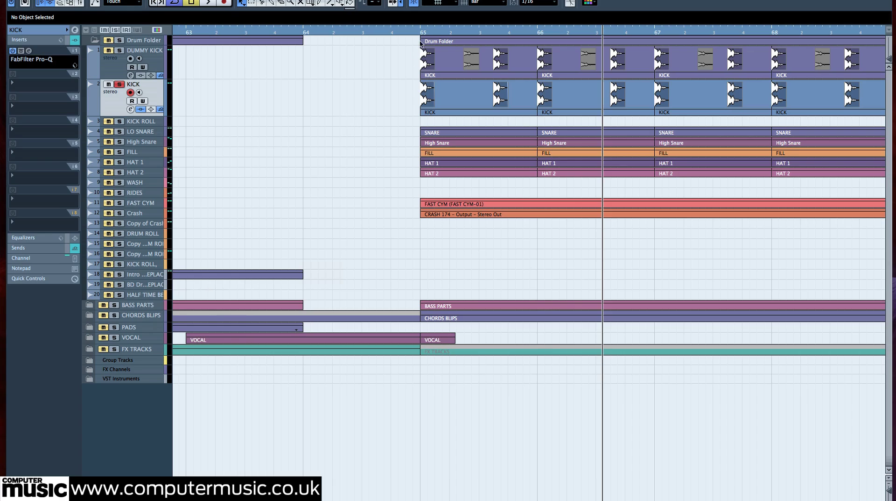
# Return the playhead to bar 65, unsolo the KICK track, and show its sends.
pyautogui.click(423, 32)
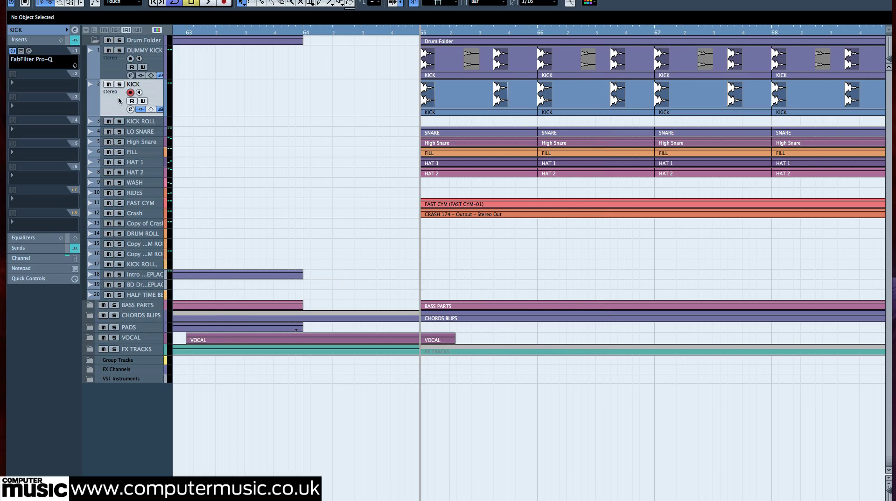
pyautogui.click(35, 249)
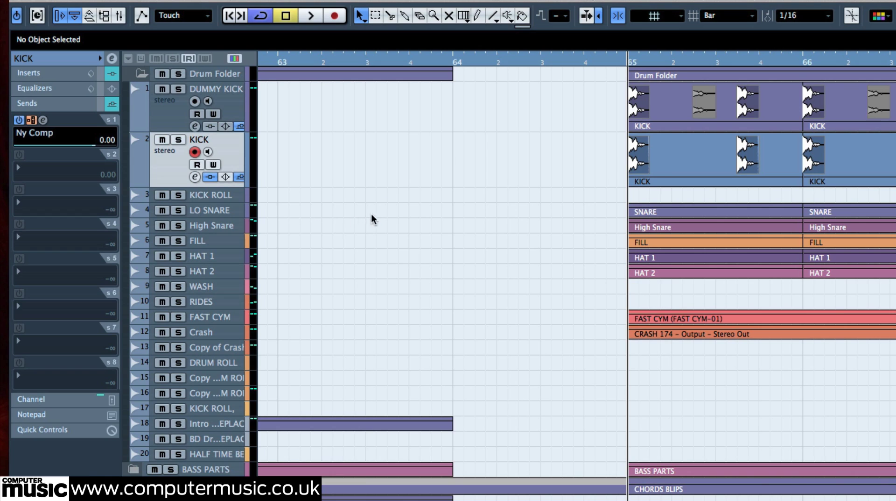
# Enlarge and solo the LO SNARE track, and loop playback over its two SNARE events from bar 65 to 67.
pyautogui.moveTo(223, 201); pyautogui.dragTo(210, 292)
pyautogui.press('space')
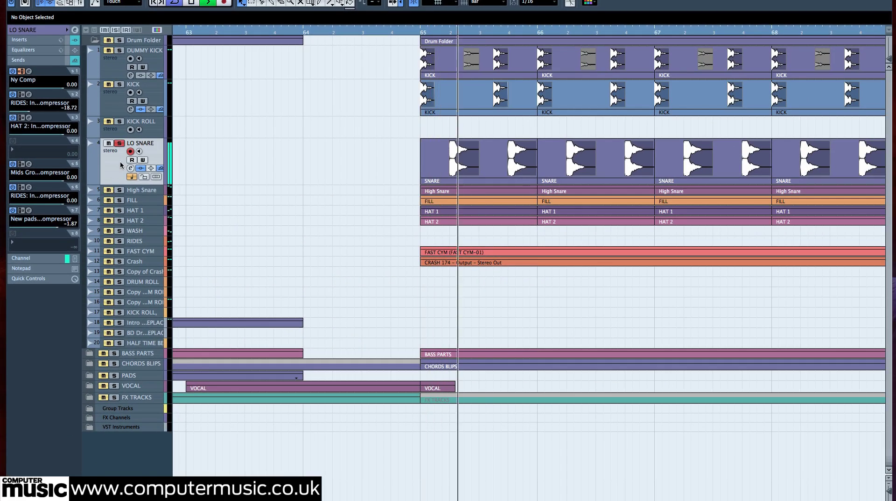
pyautogui.moveTo(499, 130); pyautogui.dragTo(590, 159)
pyautogui.press('p')
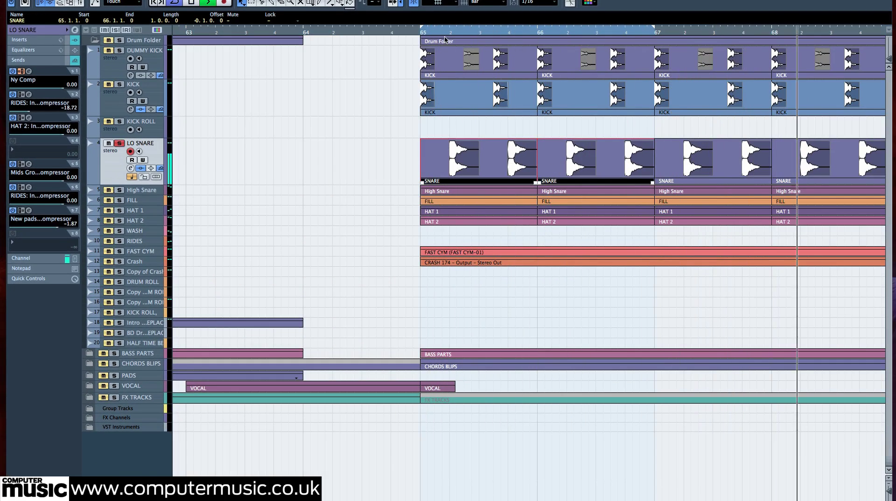
pyautogui.press('space')
pyautogui.press('space')
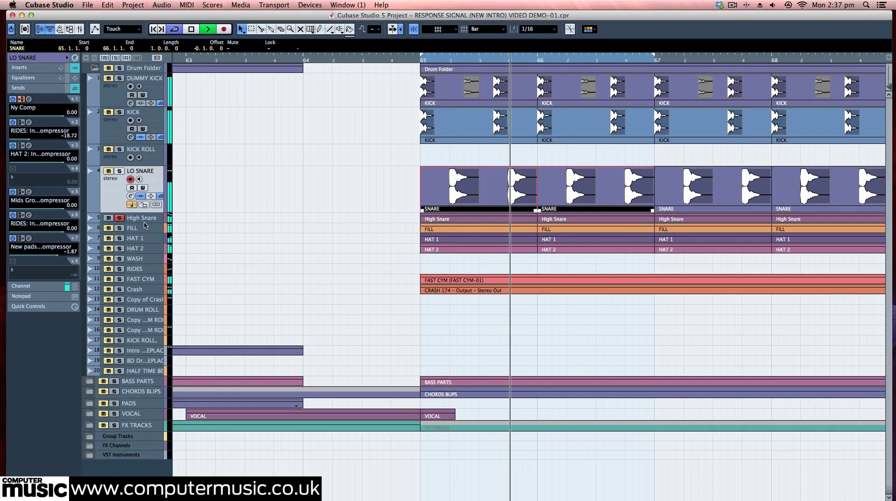
# Enlarge the High Snare track, audition it alone and together with LO SNARE, and clear the solos.
pyautogui.click(119, 217)
pyautogui.moveTo(159, 254); pyautogui.dragTo(158, 258)
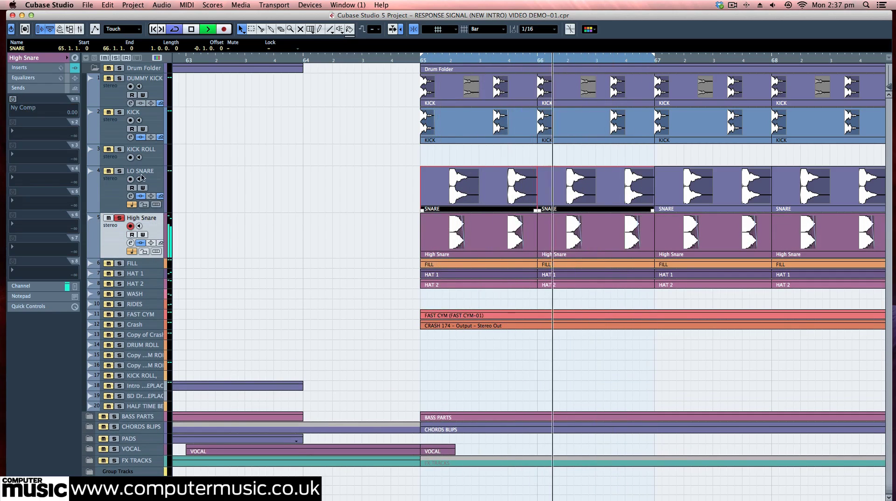
pyautogui.click(119, 170)
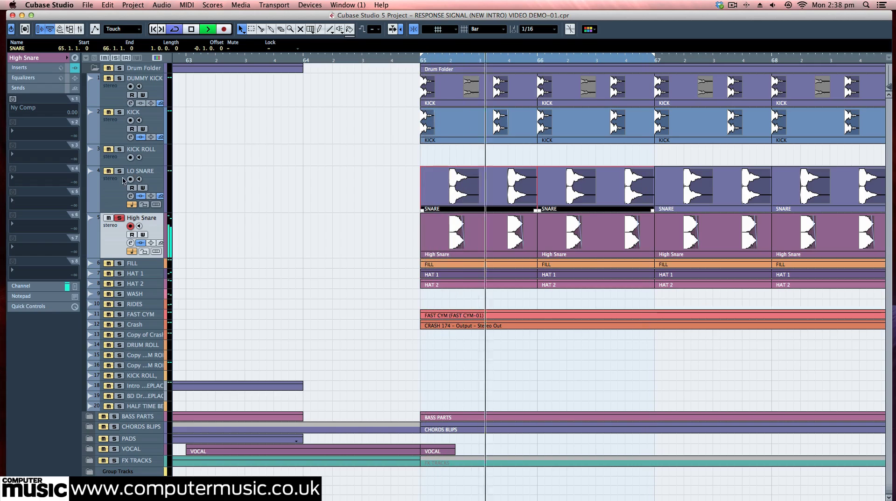
pyautogui.click(119, 218)
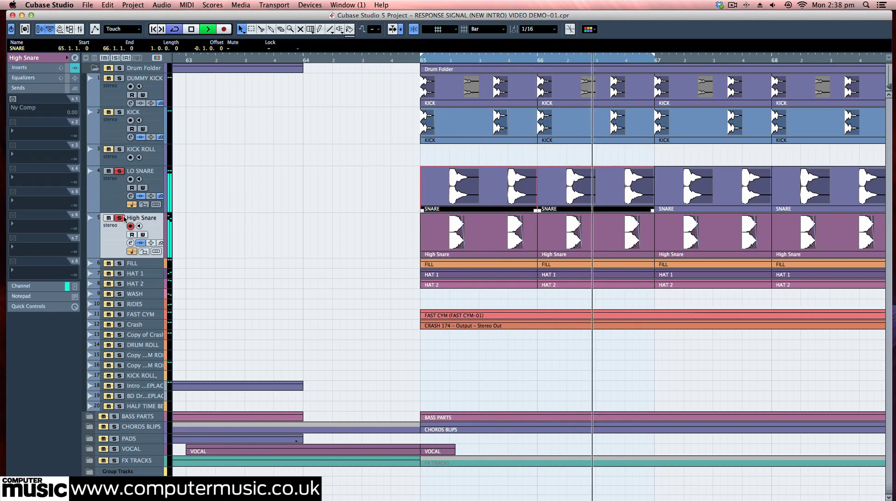
pyautogui.press('space')
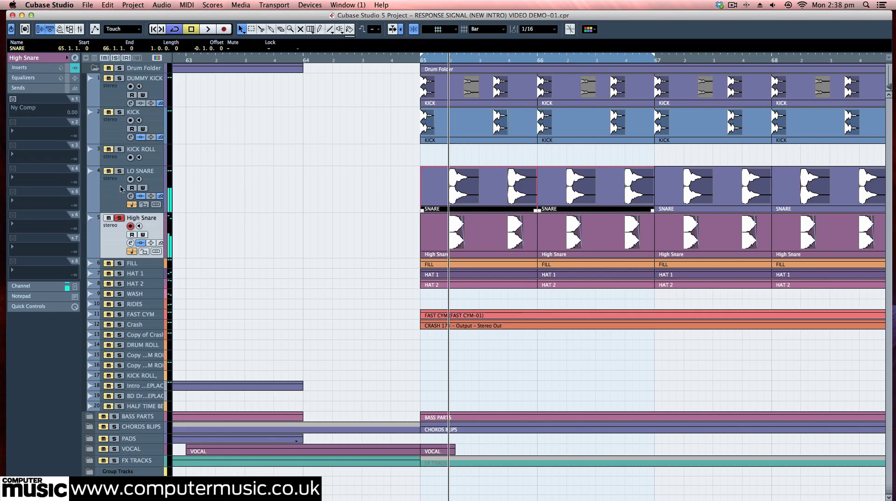
pyautogui.click(117, 208)
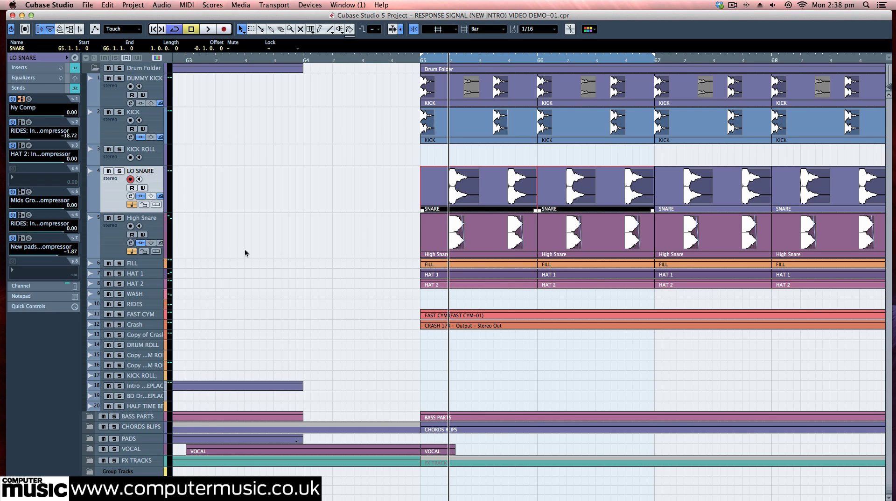
# Enlarge and solo the FILL track, and inspect its FabFilter Pro-Q low-cut curve during playback before closing the plug-in.
pyautogui.click(143, 266)
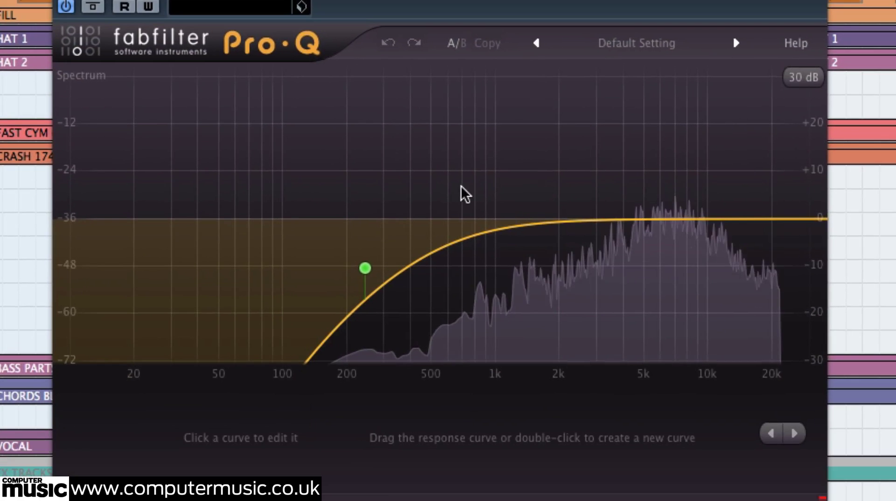
pyautogui.moveTo(416, 200)
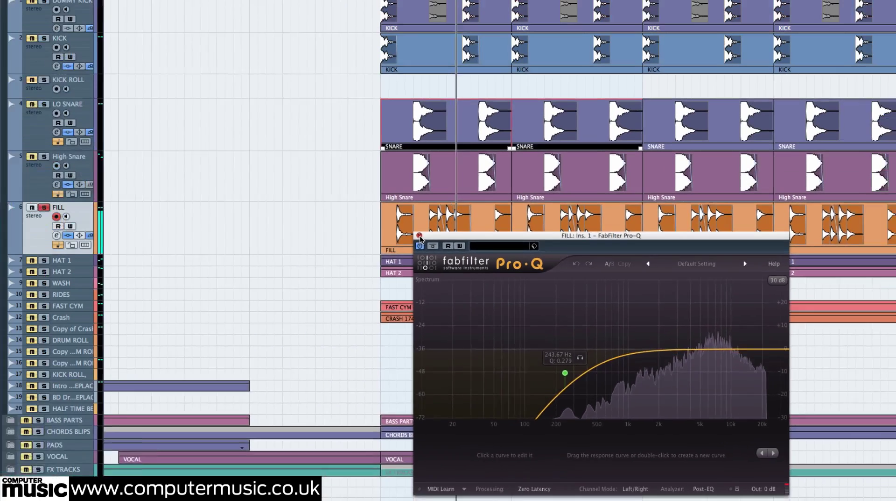
pyautogui.click(420, 235)
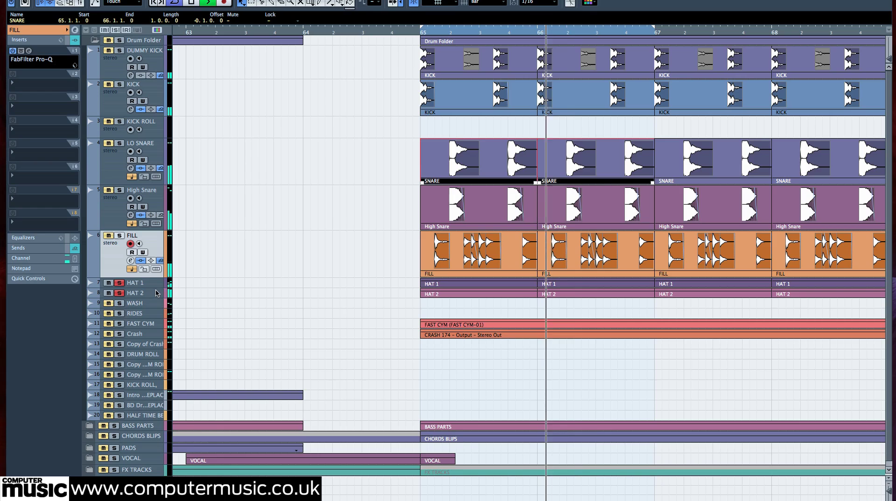
# Solo the HAT 1 and HAT 2 tracks in place of FILL and enlarge both of them.
pyautogui.click(119, 283)
pyautogui.click(119, 293)
pyautogui.moveTo(156, 288); pyautogui.dragTo(154, 341)
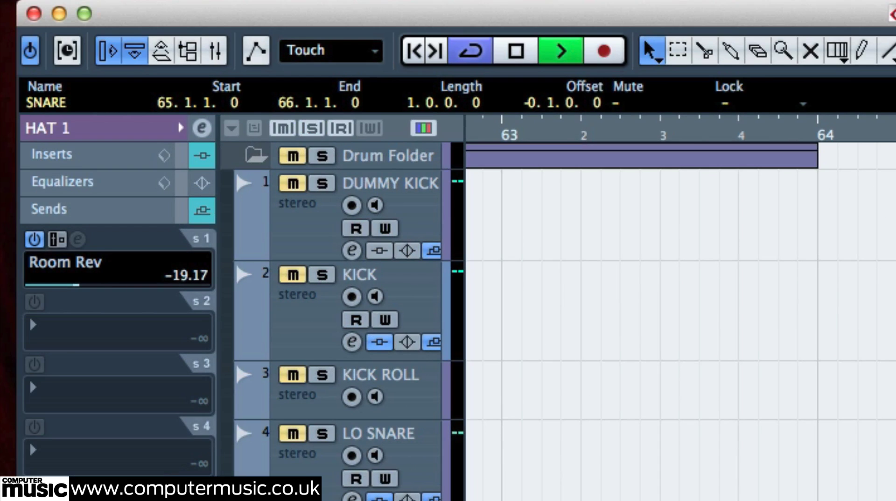
# Compare the Room Rev sends of HAT 1 and HAT 2, and open the FabFilter Pro-Q insert on HAT 1.
pyautogui.press('Down')
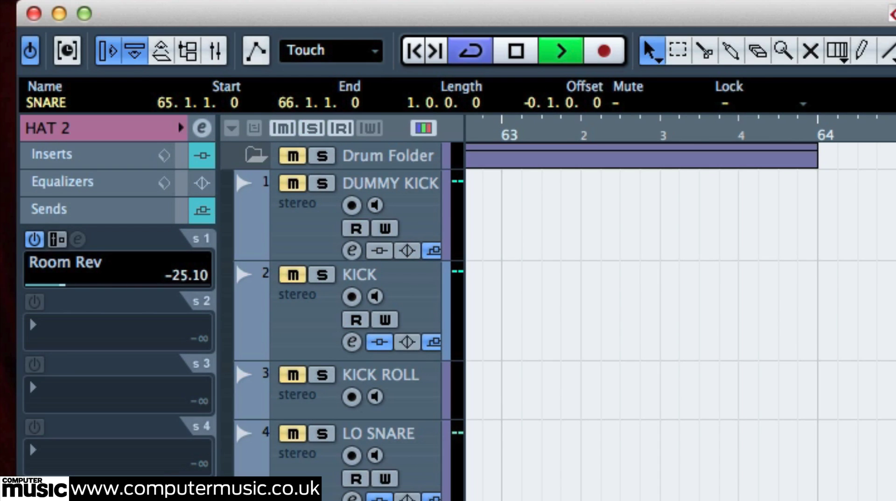
pyautogui.press('Up')
pyautogui.click(133, 158)
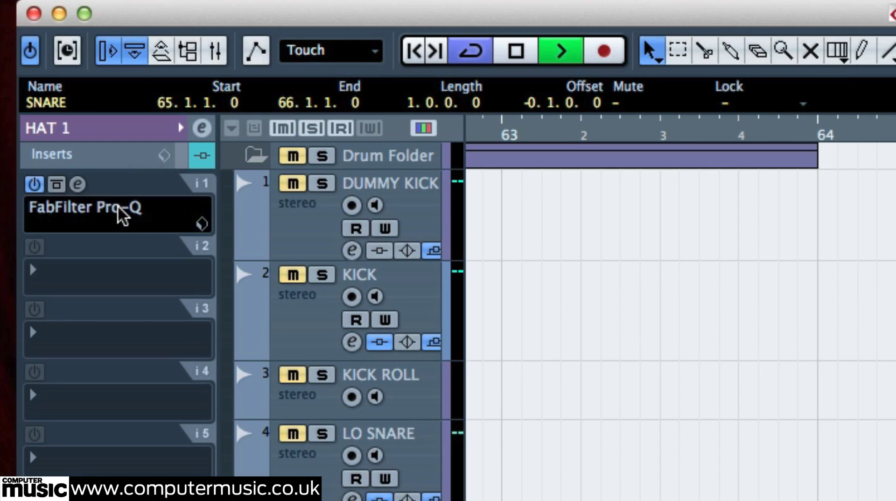
pyautogui.click(99, 225)
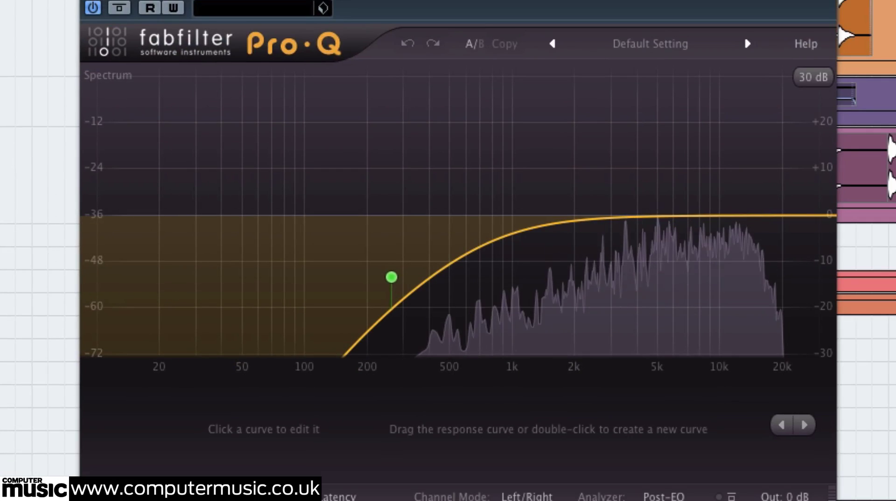
# Compare the FabFilter Pro-Q low-cut curves of HAT 1 and HAT 2 during playback, and close both plug-in windows.
pyautogui.click(29, 50)
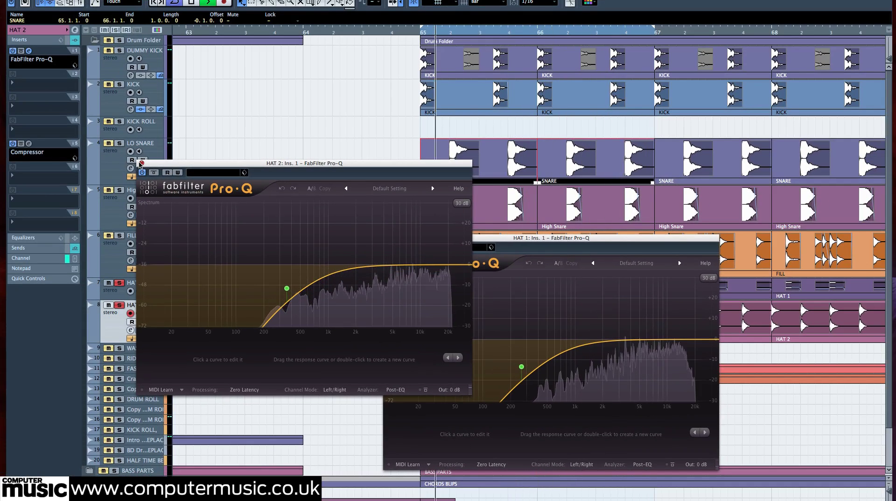
pyautogui.click(140, 163)
pyautogui.click(389, 237)
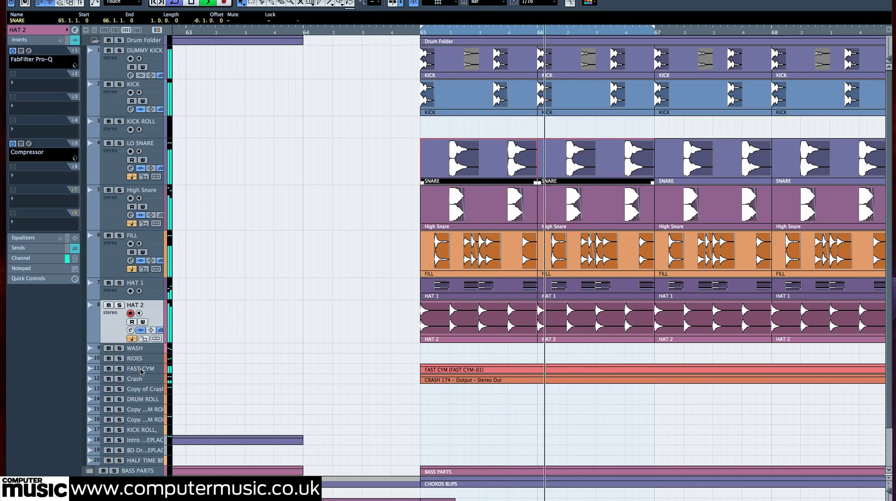
# Solo the FAST CYM track in place of the hats, enlarge it, and inspect its MonoToStereo insert before closing the plug-in.
pyautogui.click(119, 305)
pyautogui.click(119, 369)
pyautogui.click(140, 369)
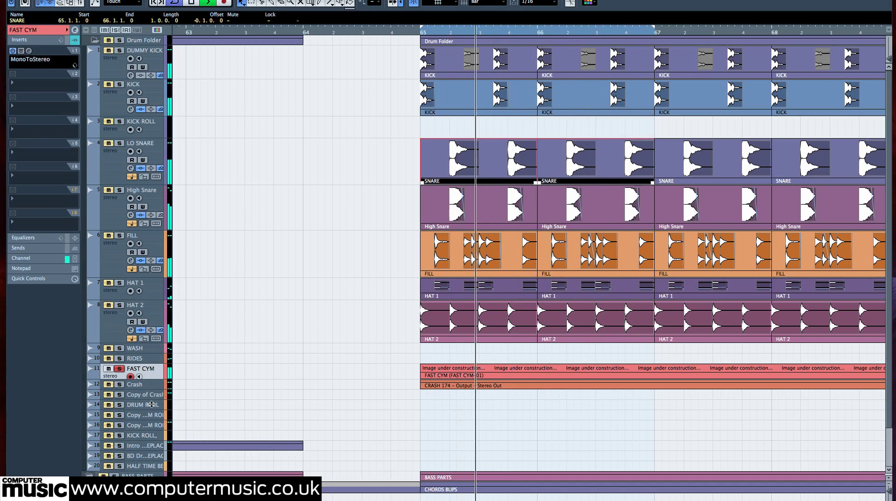
pyautogui.moveTo(131, 373); pyautogui.dragTo(131, 405)
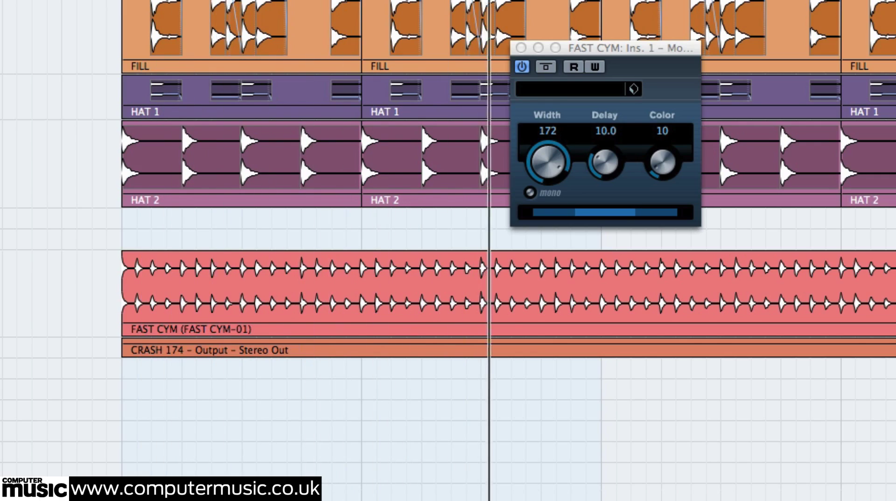
pyautogui.hscroll(-3, 512, 24)
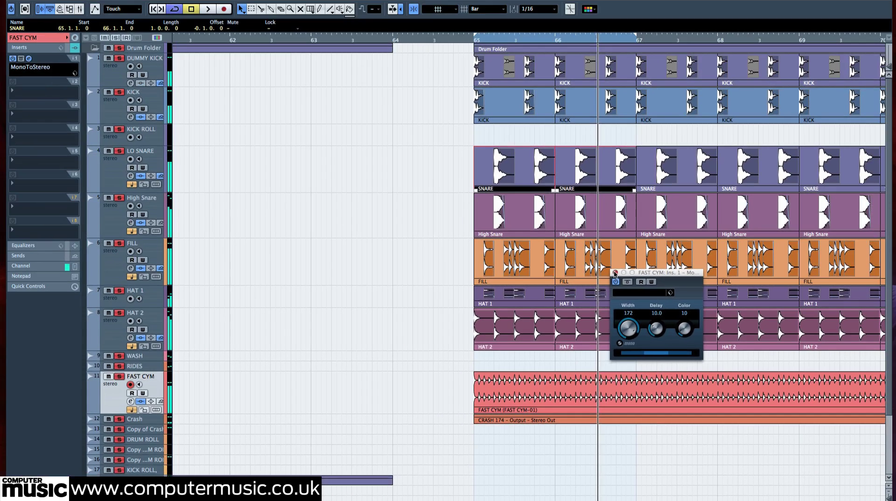
pyautogui.click(615, 272)
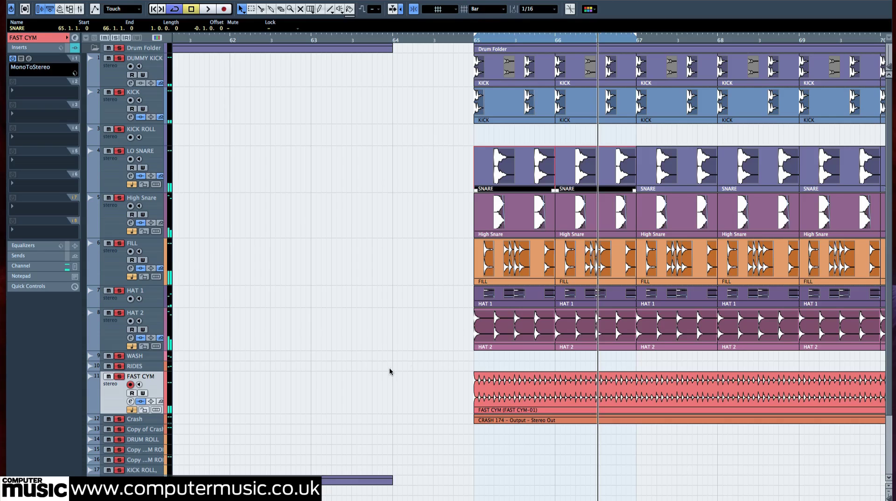
# Solo the WASH and RIDES tracks and audition them from bar 81.
pyautogui.scroll(-3, 408, 362)
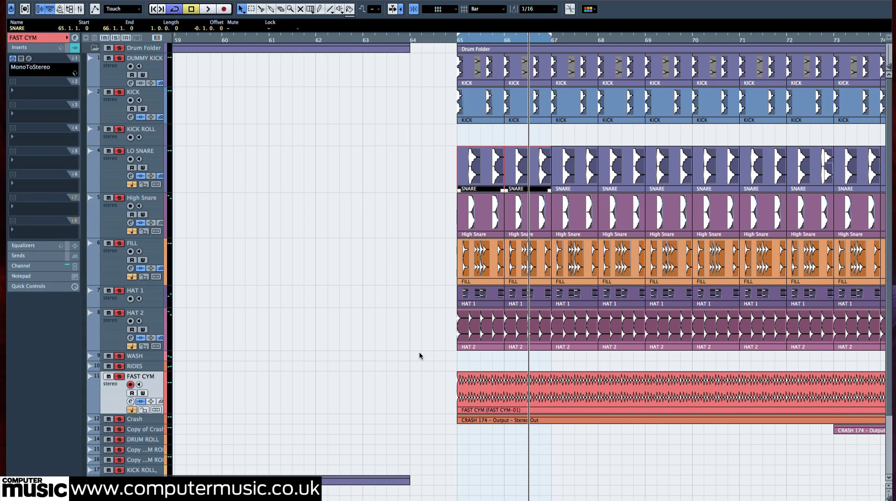
pyautogui.press('g')
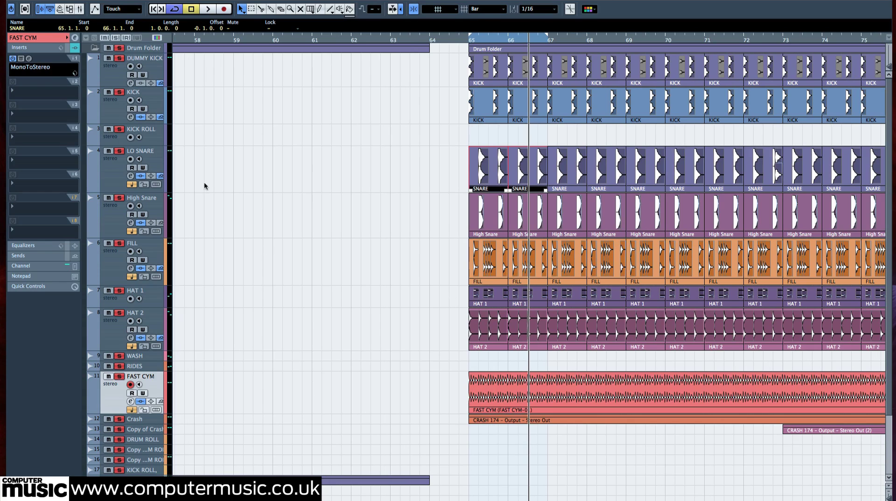
pyautogui.press('g')
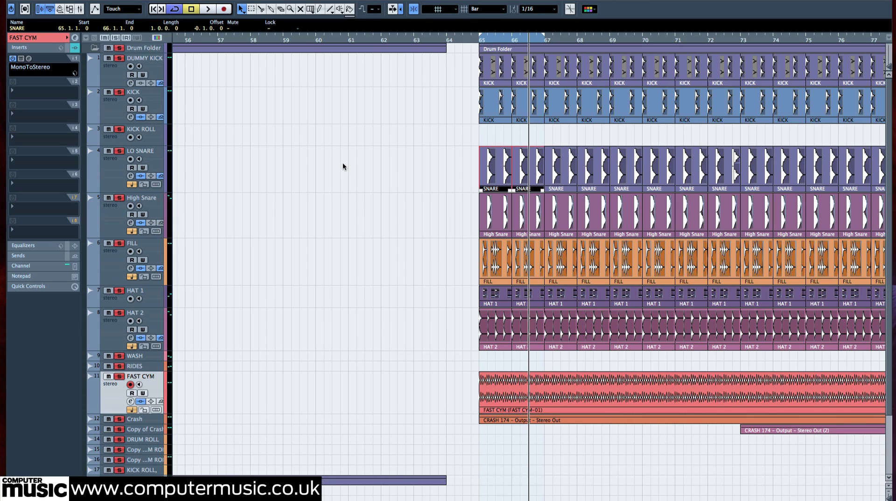
pyautogui.press('g')
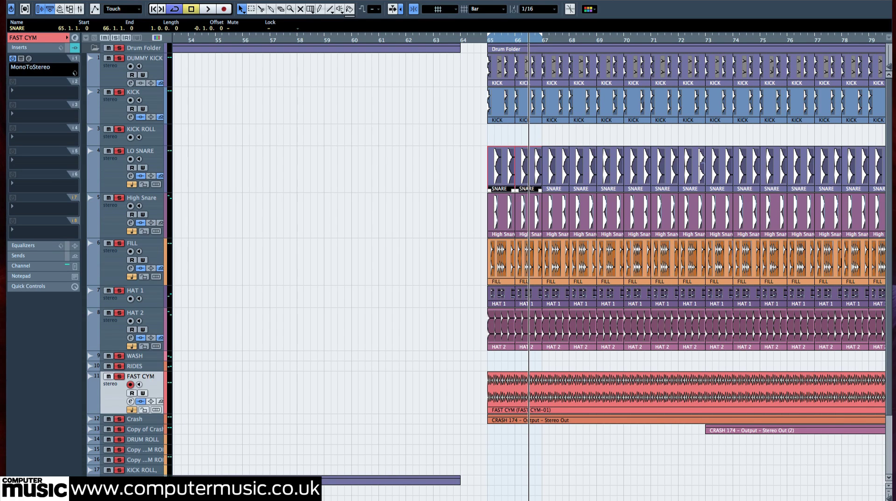
pyautogui.hscroll(10, 778, 255)
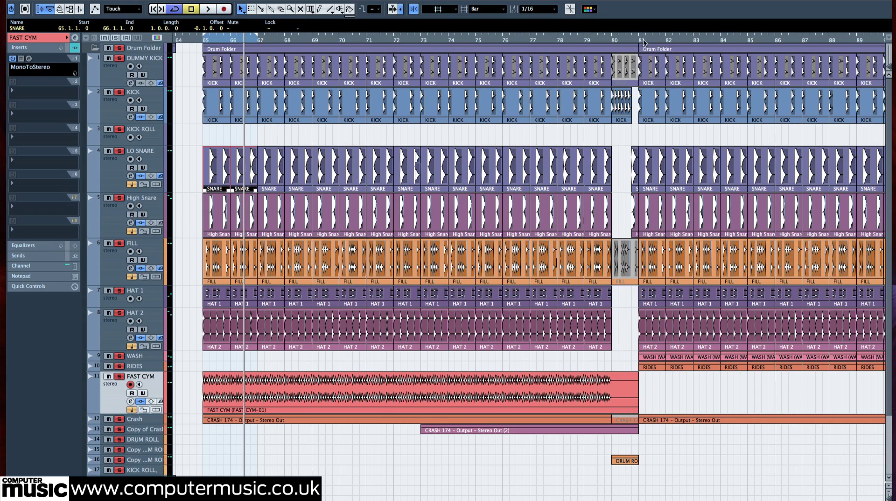
pyautogui.click(639, 41)
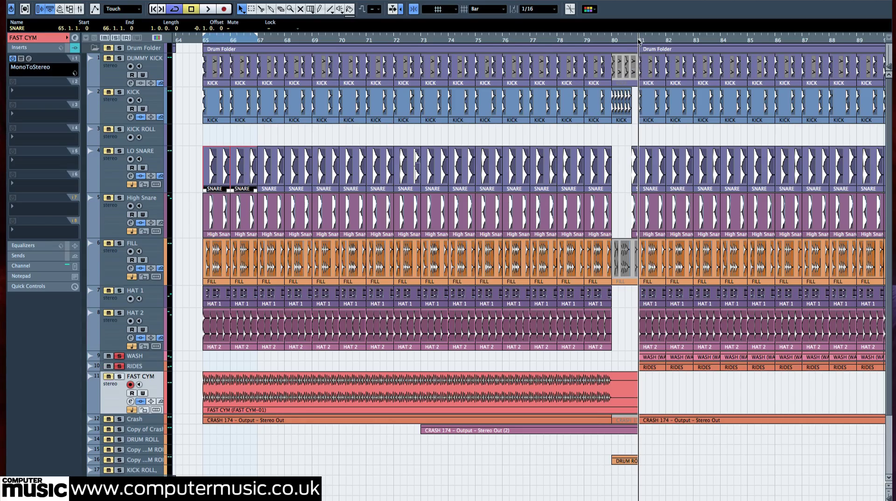
pyautogui.press('space')
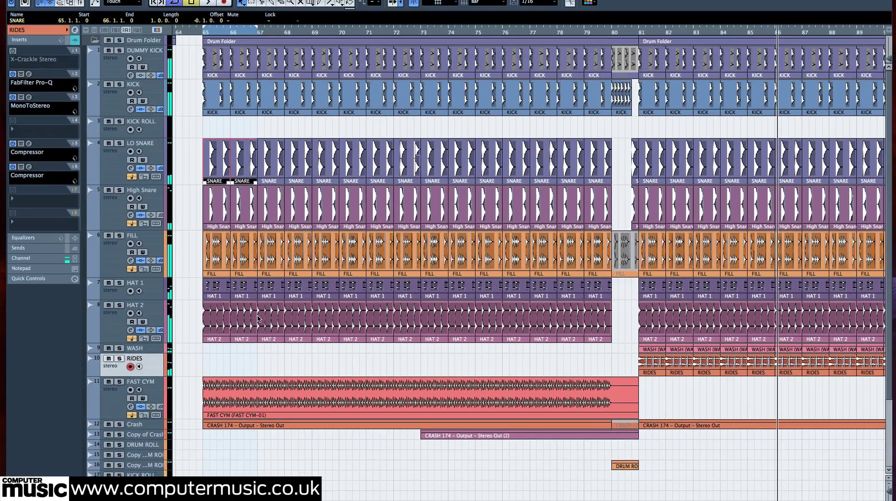
# Open The Glue compressor on the Ny Comp FX channel and examine its settings.
pyautogui.press('g')
pyautogui.scroll(-4, 278, 304)
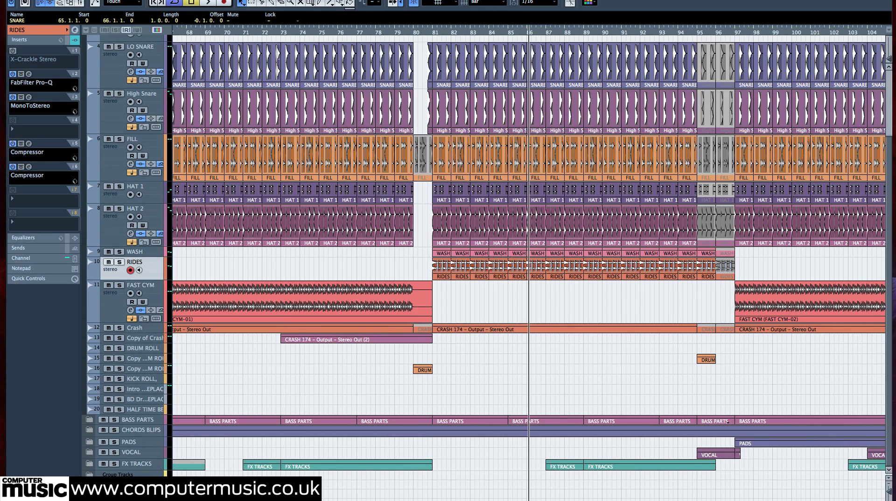
pyautogui.scroll(-2, 210, 476)
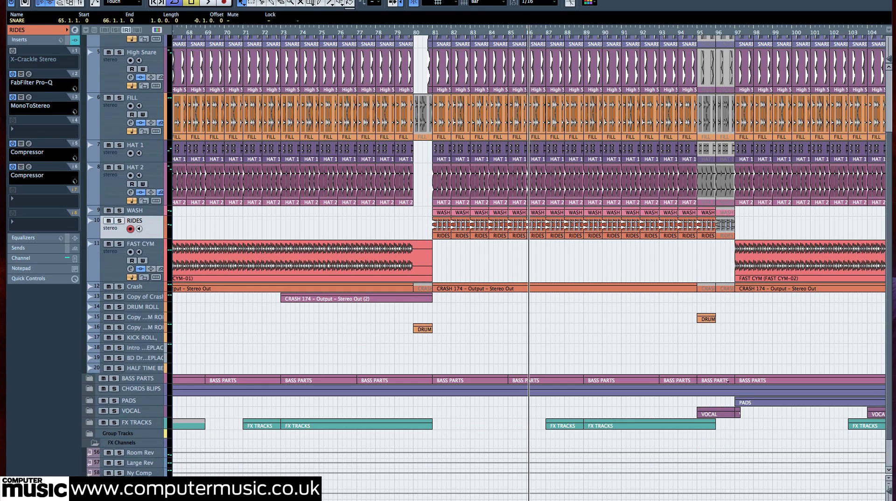
pyautogui.click(140, 473)
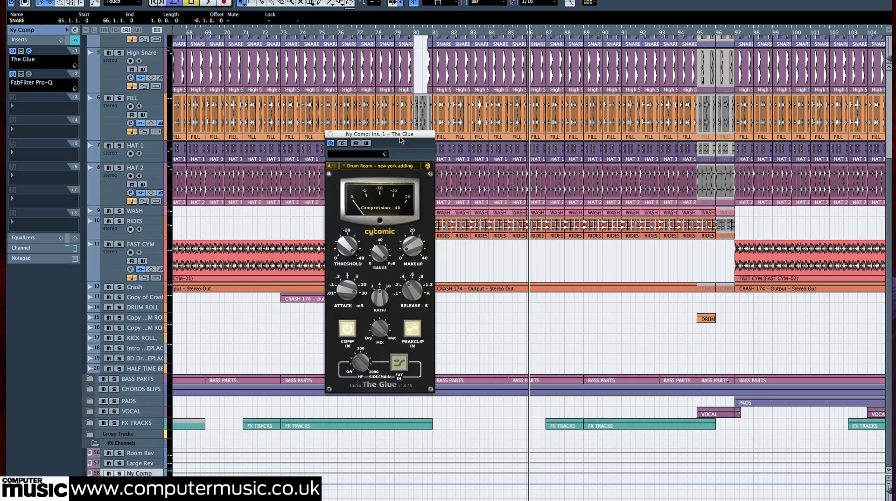
pyautogui.moveTo(401, 137); pyautogui.dragTo(476, 158)
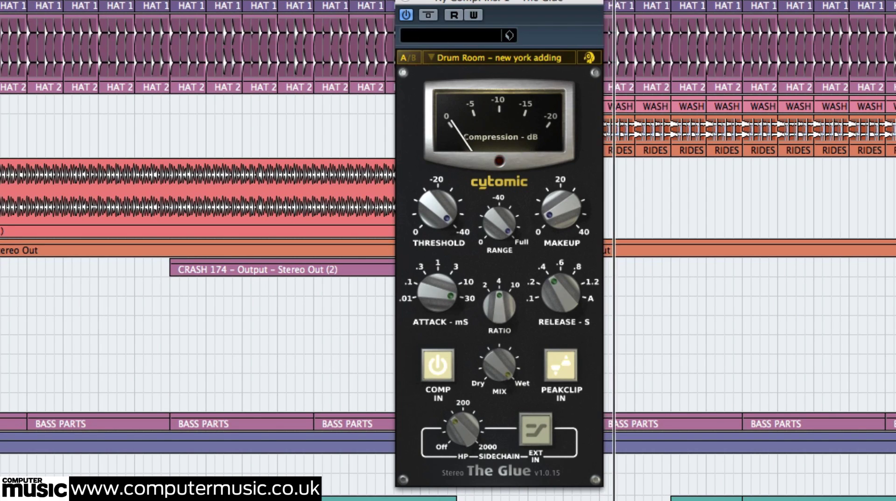
# Solo the Drum Folder, watch The Glue's compression meter while playing the drums from bar 65, and clear the solo.
pyautogui.press('g')
pyautogui.press('g')
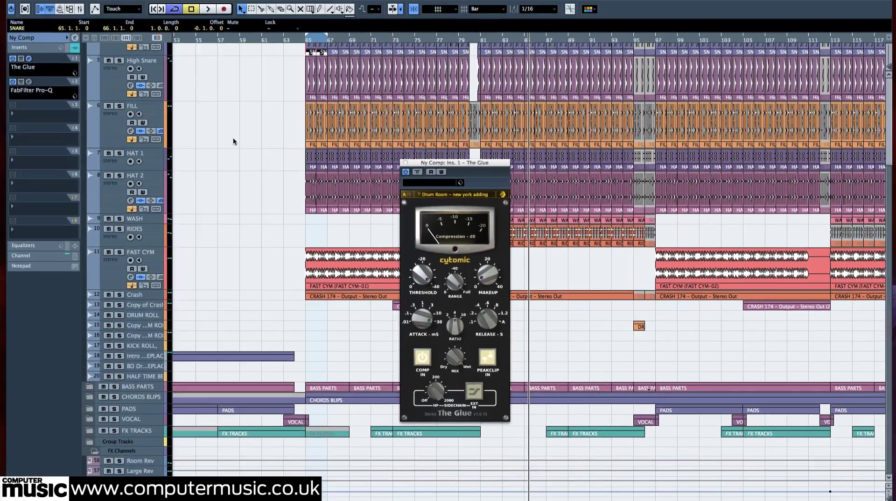
pyautogui.scroll(5, 233, 141)
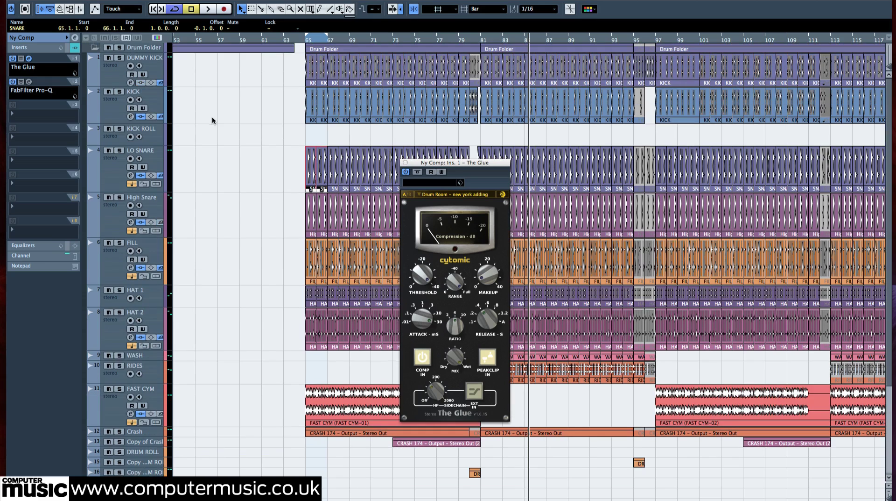
pyautogui.click(119, 47)
pyautogui.press('space')
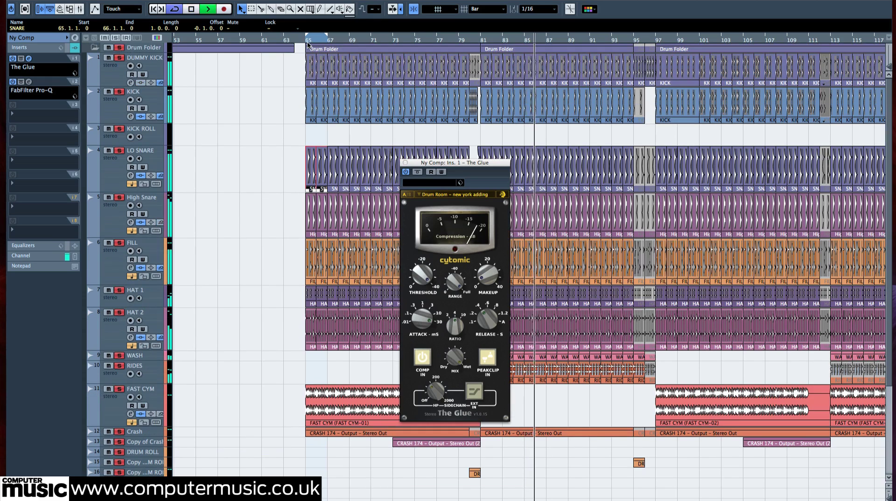
pyautogui.press('space')
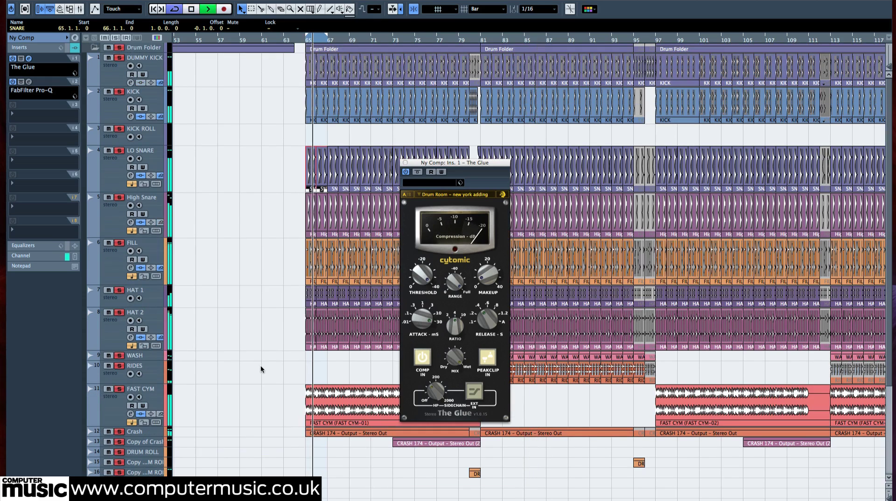
pyautogui.scroll(-3, 260, 367)
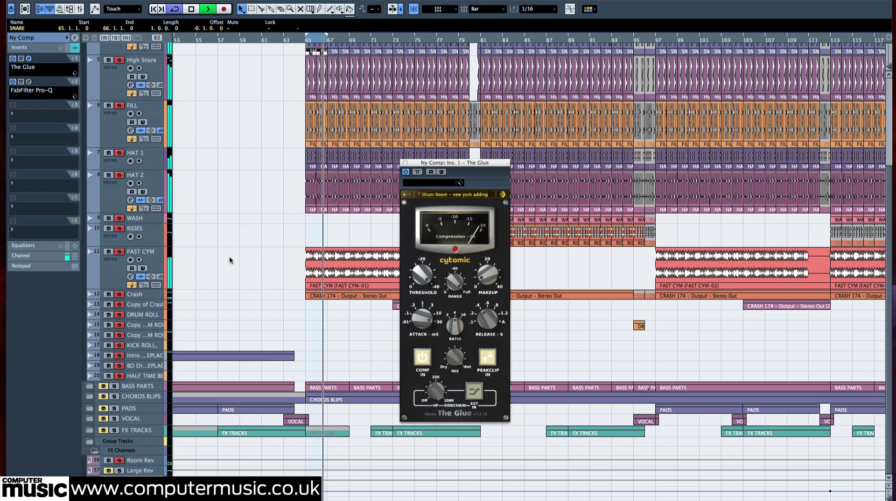
pyautogui.press('space')
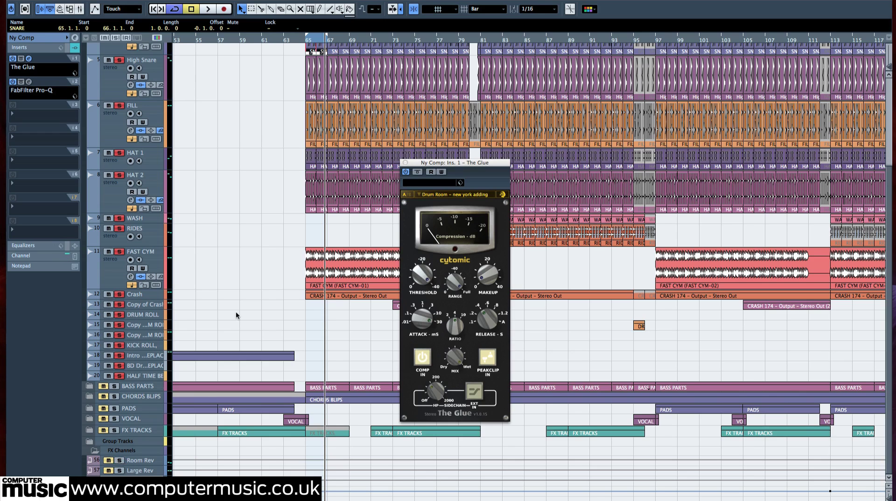
pyautogui.scroll(4, 248, 287)
pyautogui.click(119, 48)
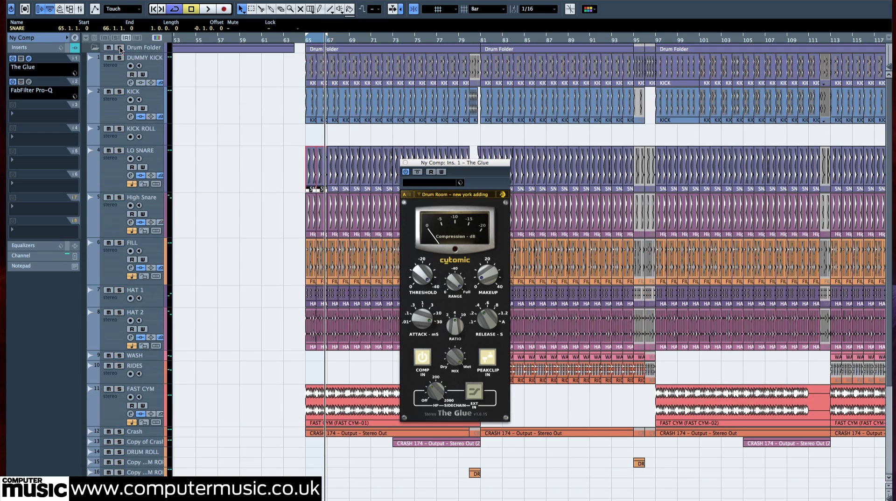
# Examine the Room Rev FX channel's inserts and HAT 1's send to it.
pyautogui.scroll(-5, 188, 215)
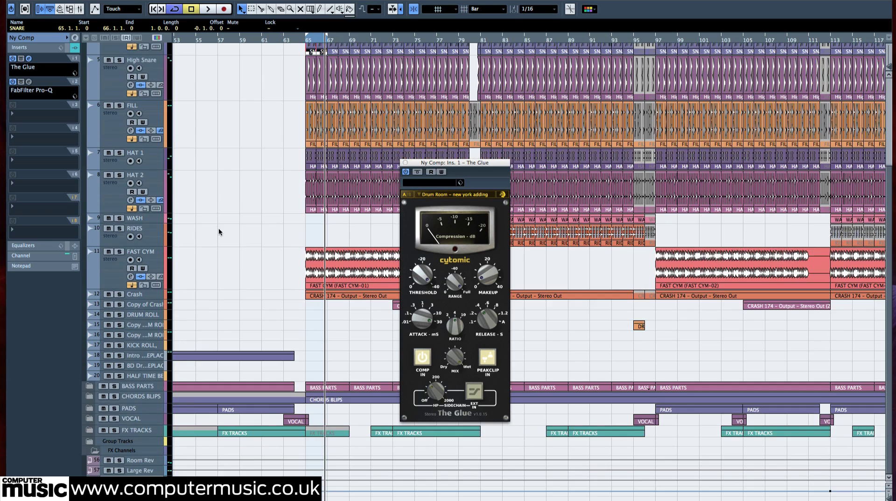
pyautogui.click(146, 461)
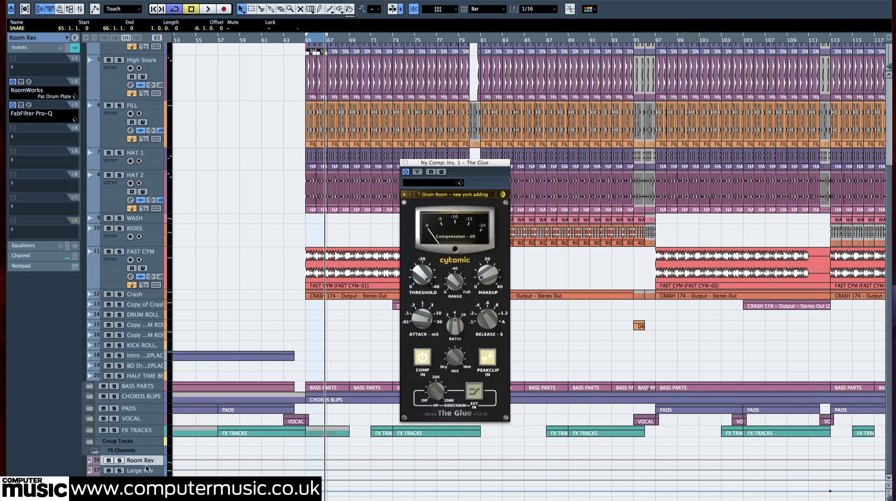
pyautogui.moveTo(147, 463); pyautogui.dragTo(148, 471)
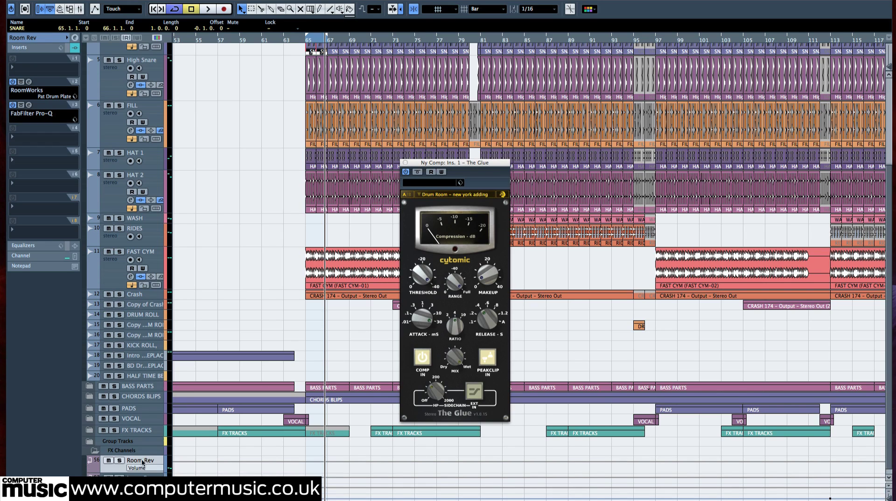
pyautogui.click(157, 164)
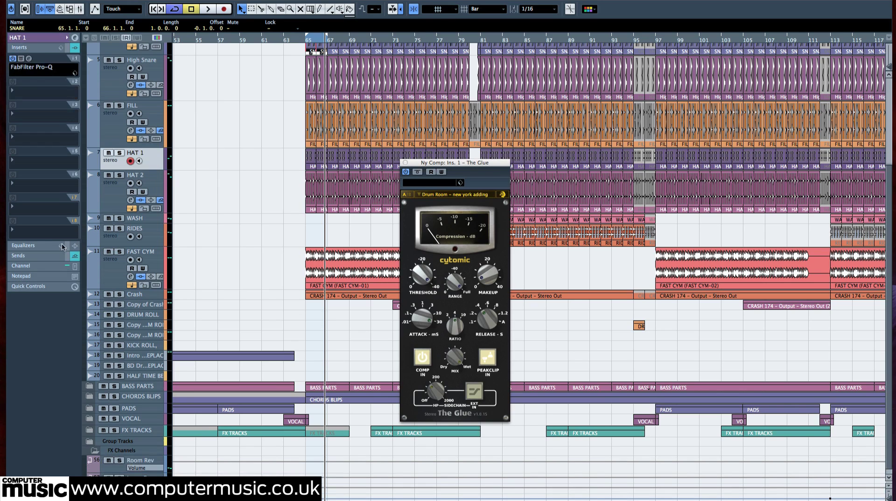
pyautogui.click(33, 256)
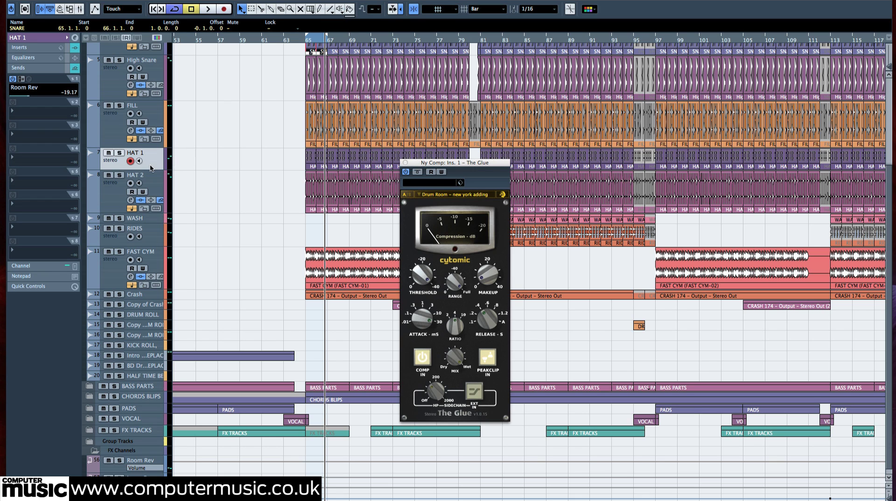
# Shrink all tracks to minimum height, and audition the soloed drums together with Ny Comp around bar 65.
pyautogui.press('z')
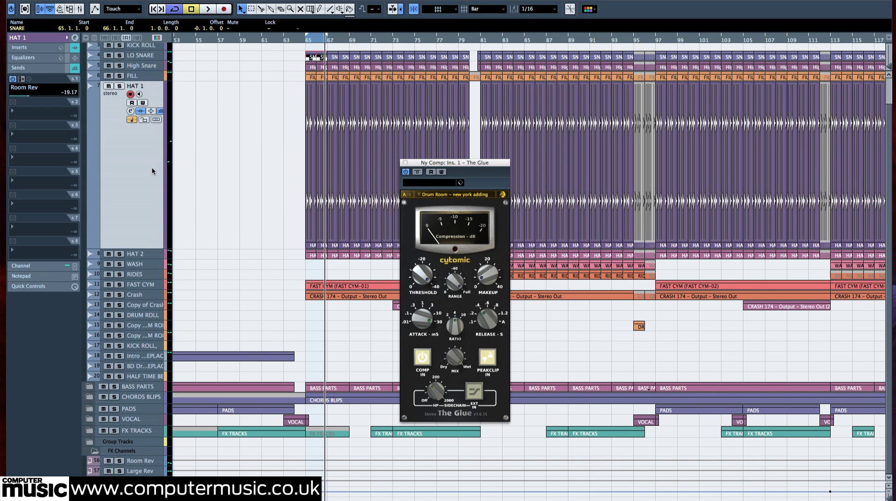
pyautogui.press('z')
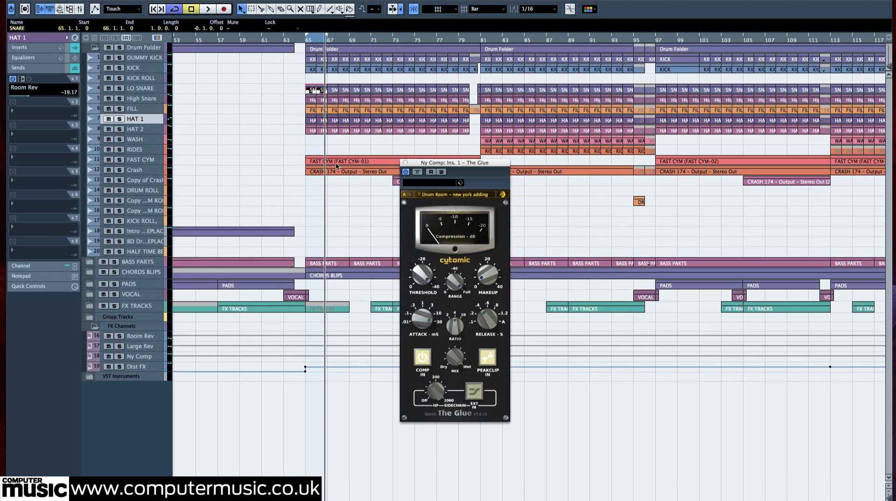
pyautogui.press('h')
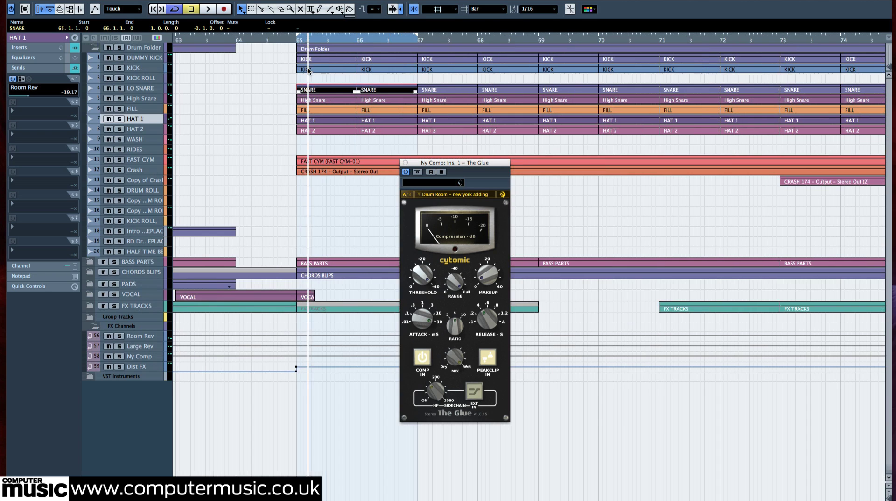
pyautogui.press('space')
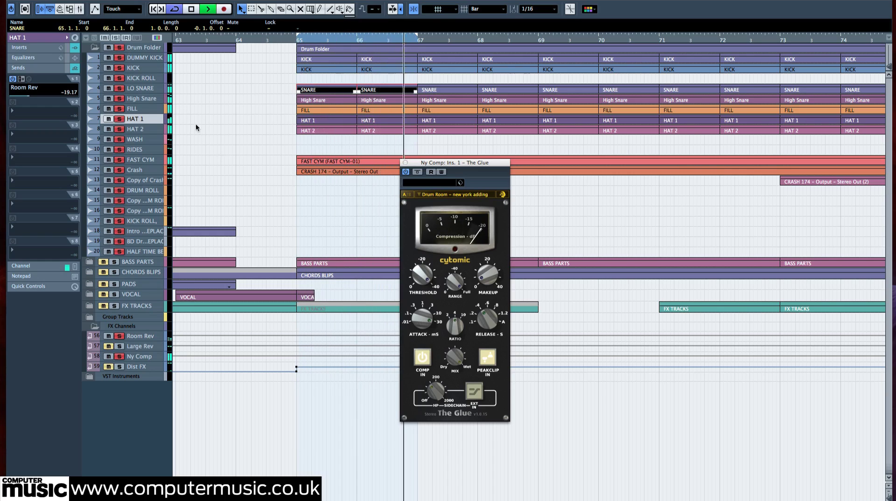
pyautogui.press('space')
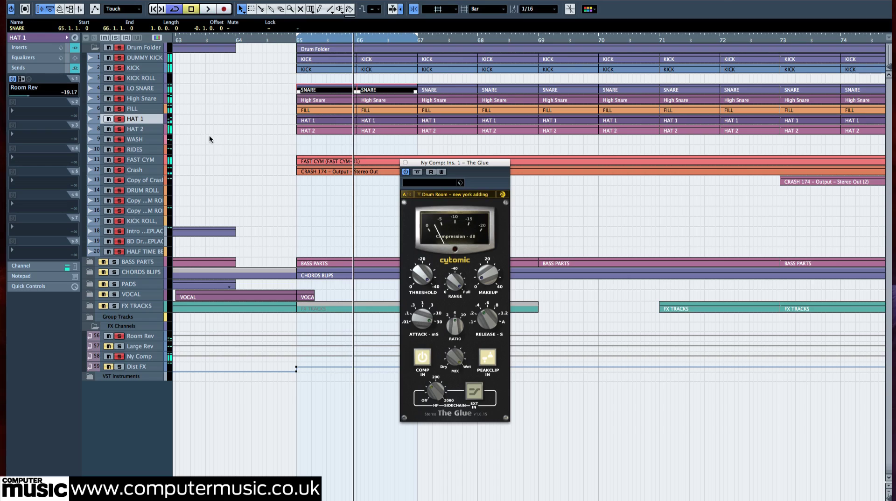